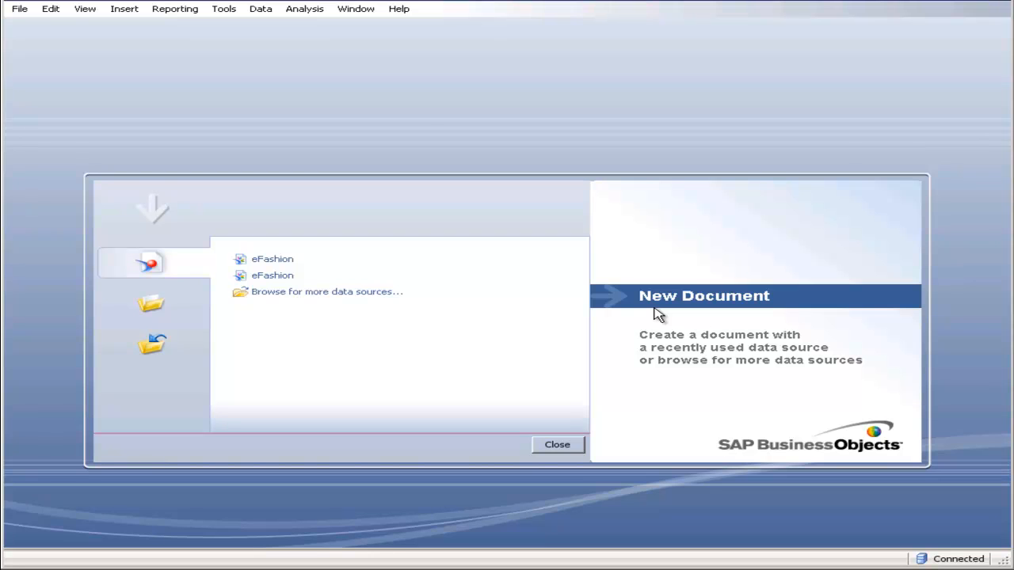
- Create a new document that uses the eFashion universe from the root folder as its data source
{"action": "left_click", "coordinate": [19, 9]}
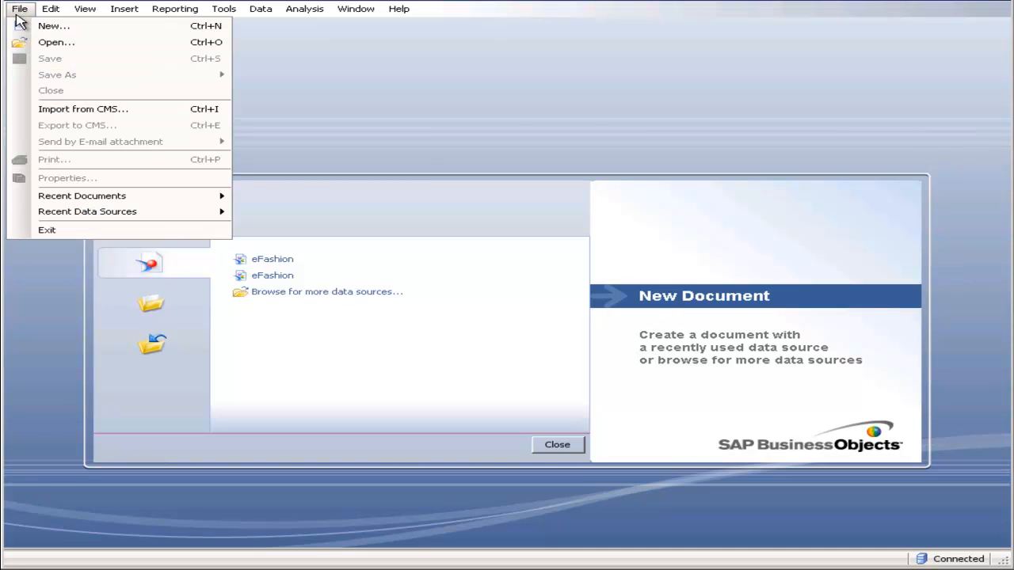
{"action": "left_click", "coordinate": [40, 28]}
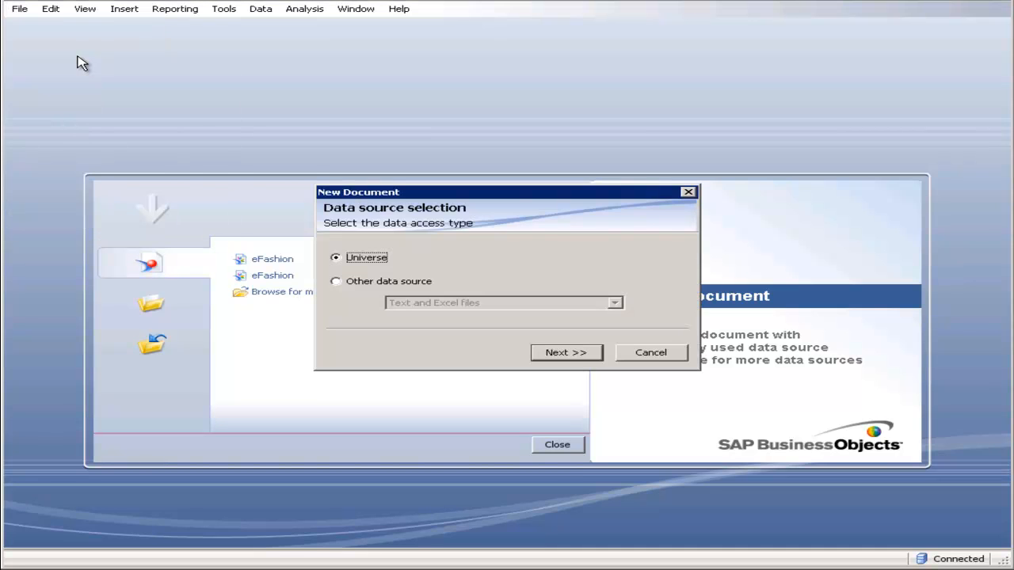
{"action": "left_click_drag", "start_coordinate": [471, 195], "coordinate": [445, 143]}
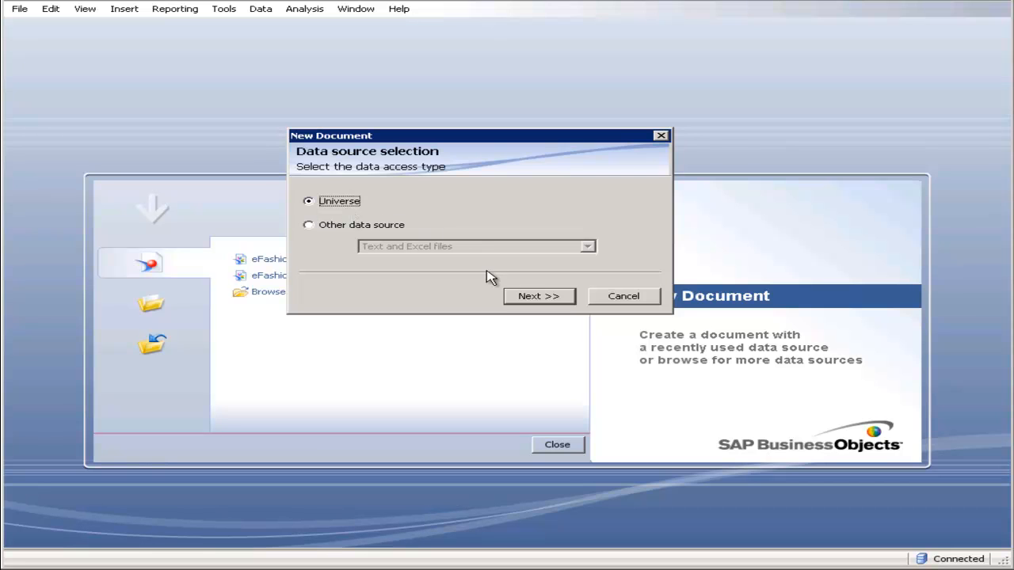
{"action": "left_click", "coordinate": [534, 295]}
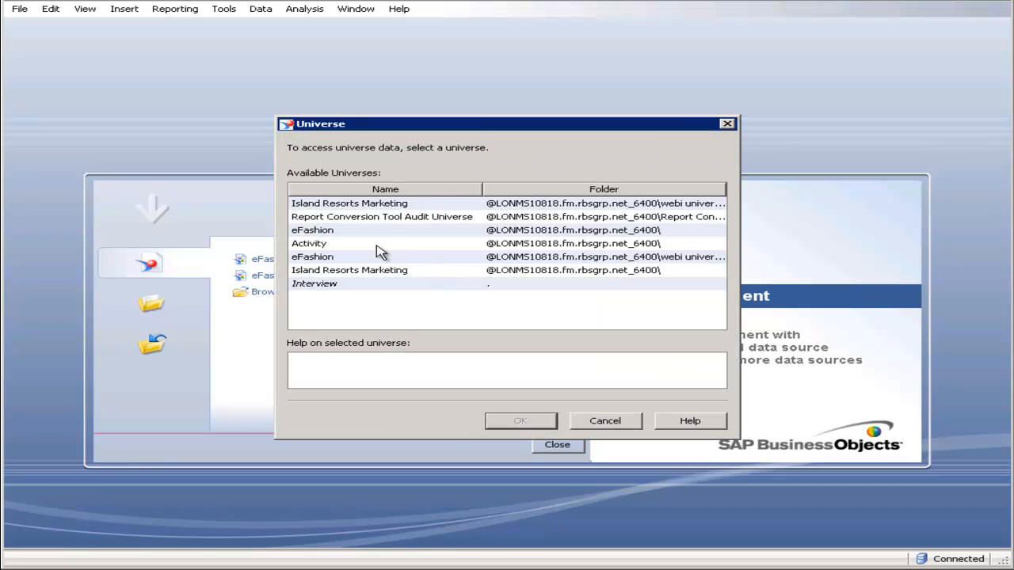
{"action": "left_click", "coordinate": [334, 234]}
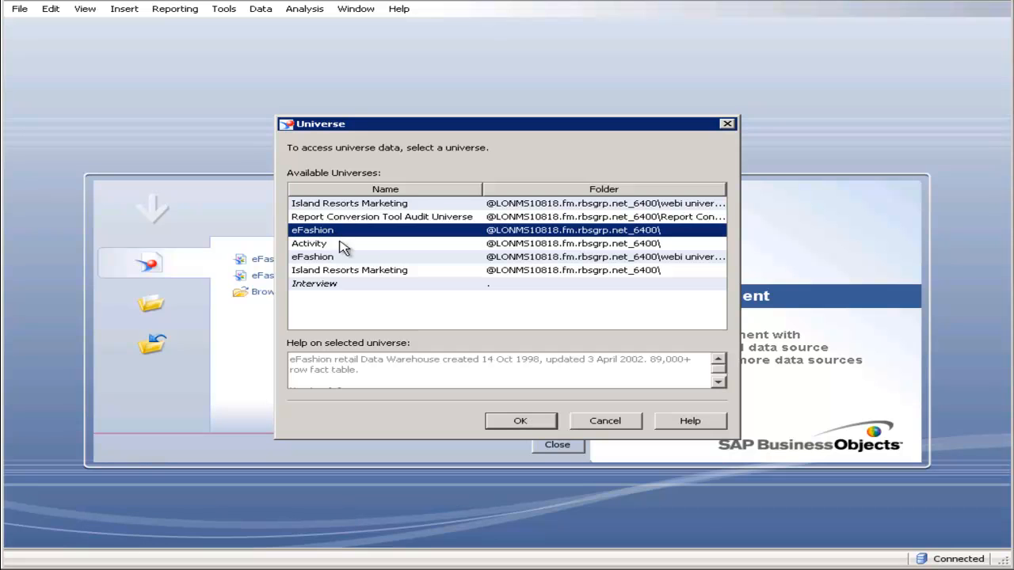
{"action": "left_click", "coordinate": [521, 422]}
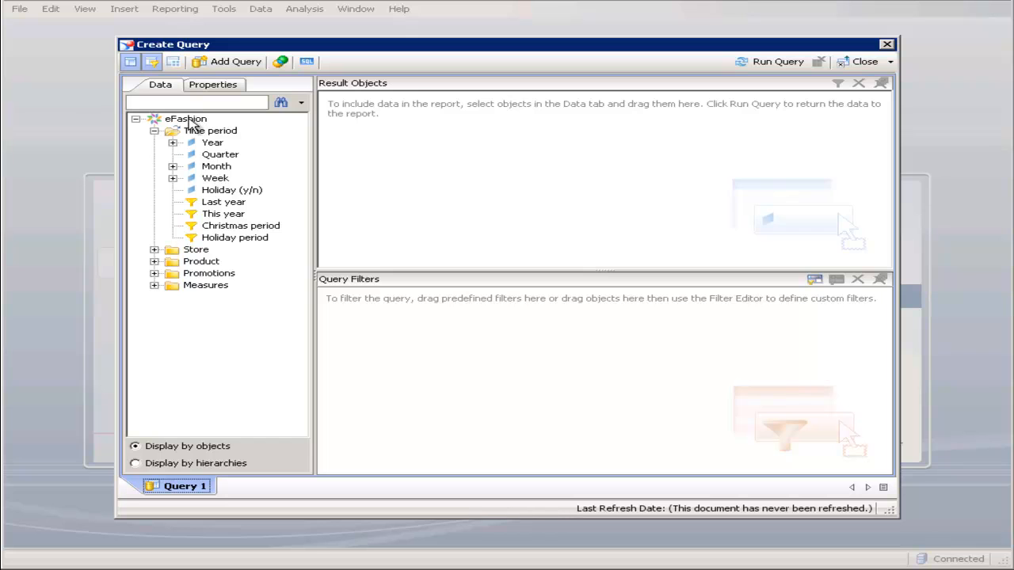
- Add the Quantity sold measure and the Year and Quarter dimensions to the query's result objects
{"action": "mouse_move", "coordinate": [191, 121]}
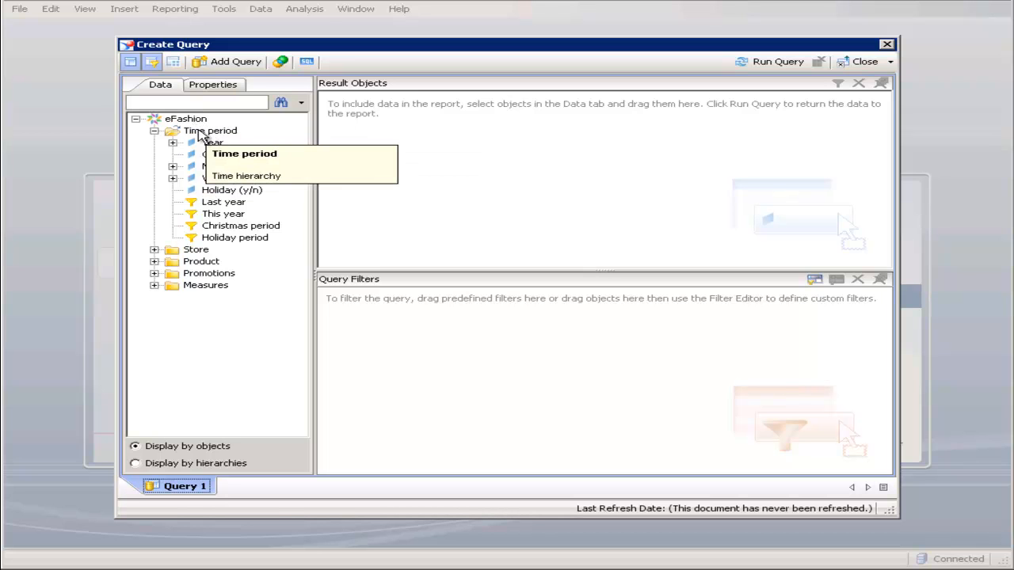
{"action": "left_click", "coordinate": [201, 131]}
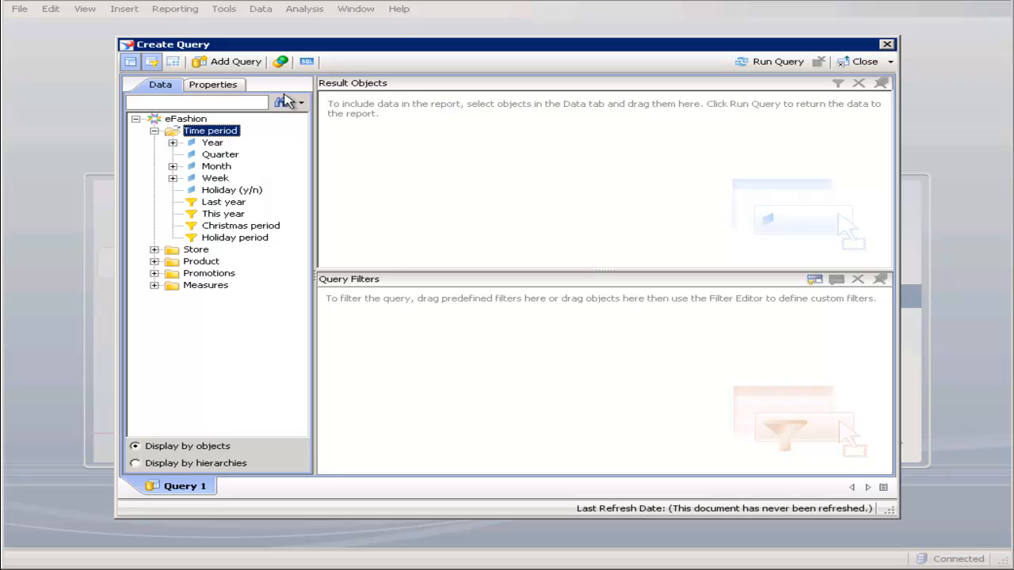
{"action": "left_click", "coordinate": [224, 157]}
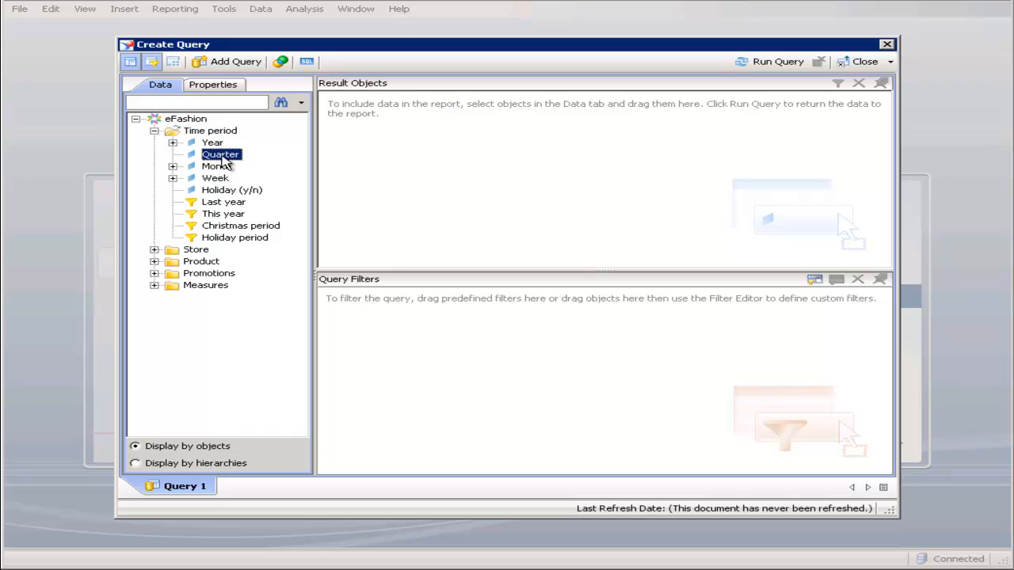
{"action": "left_click", "coordinate": [155, 286]}
{"action": "left_click", "coordinate": [204, 312]}
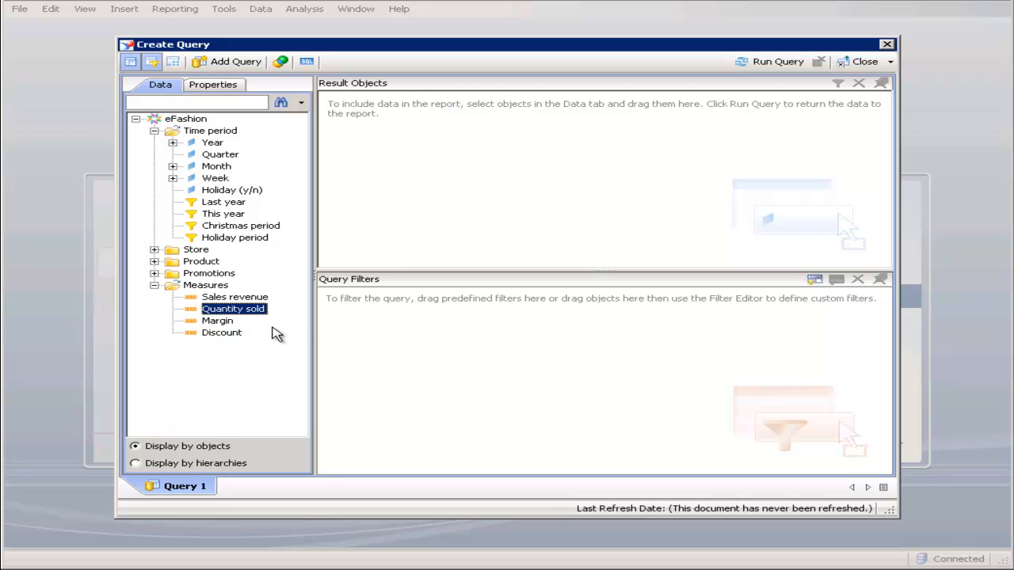
{"action": "left_click_drag", "start_coordinate": [245, 317], "coordinate": [488, 204]}
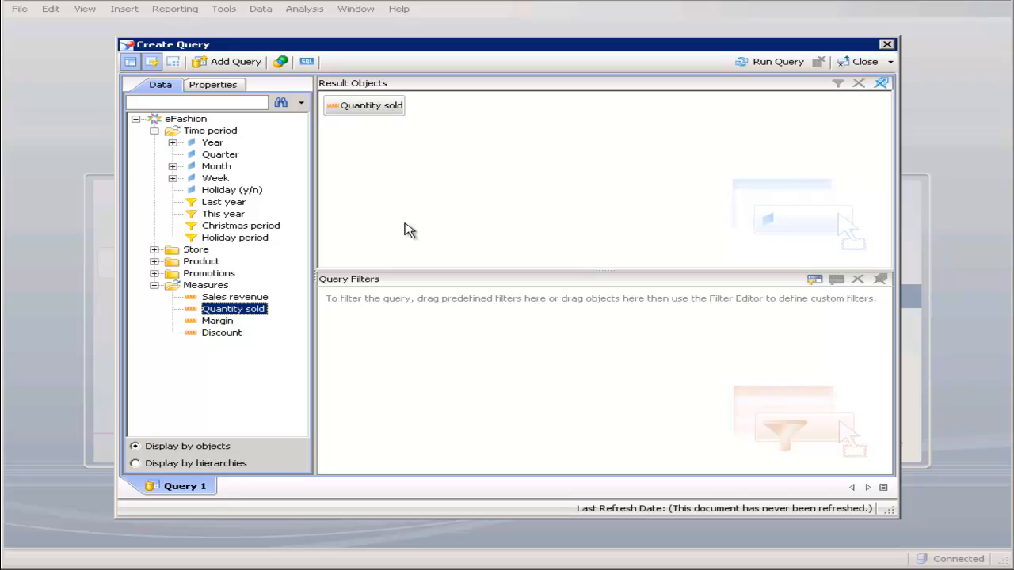
{"action": "double_click", "coordinate": [213, 144]}
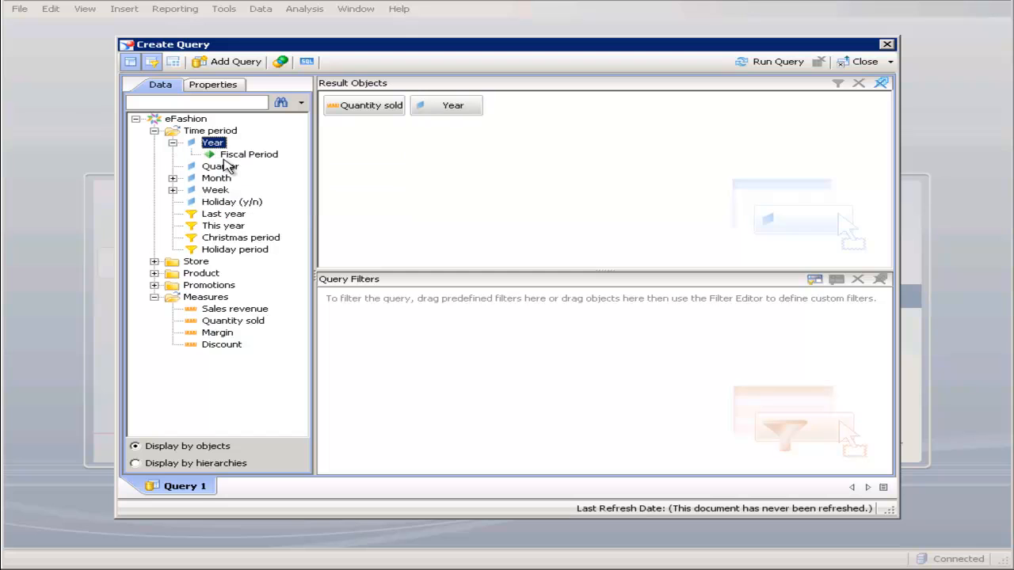
{"action": "double_click", "coordinate": [222, 167]}
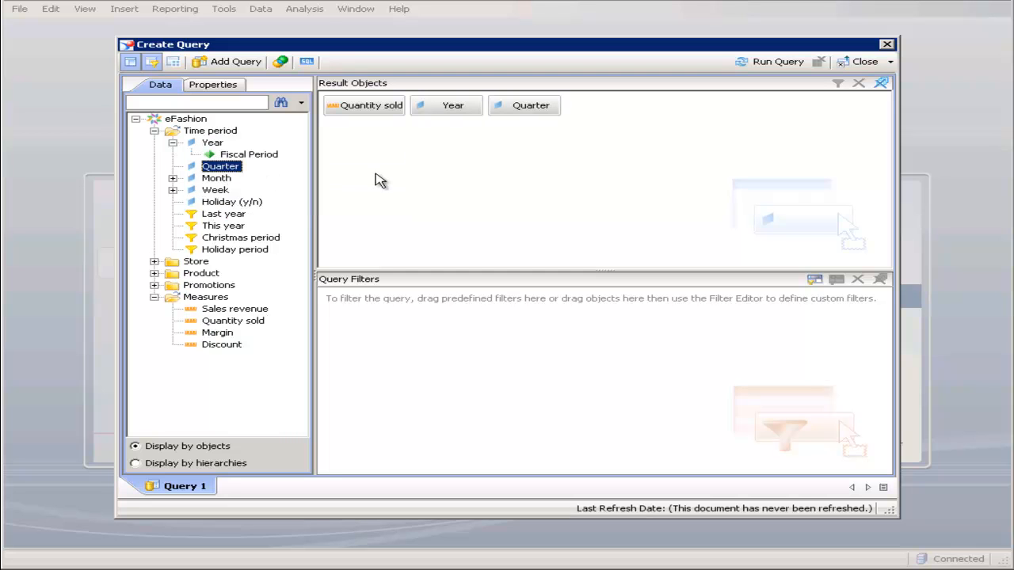
{"action": "left_click", "coordinate": [210, 144]}
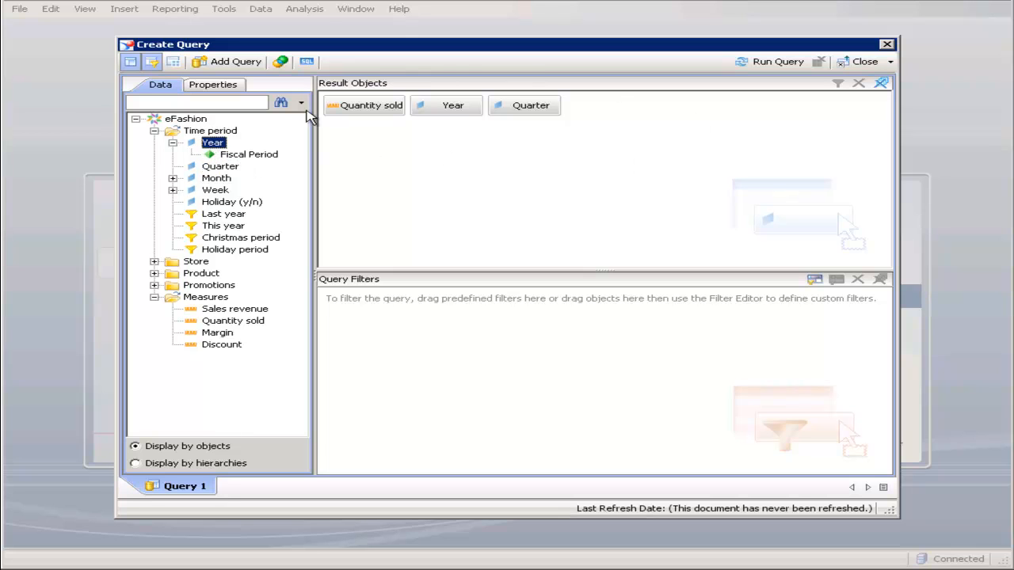
{"action": "left_click_drag", "start_coordinate": [230, 167], "coordinate": [587, 168]}
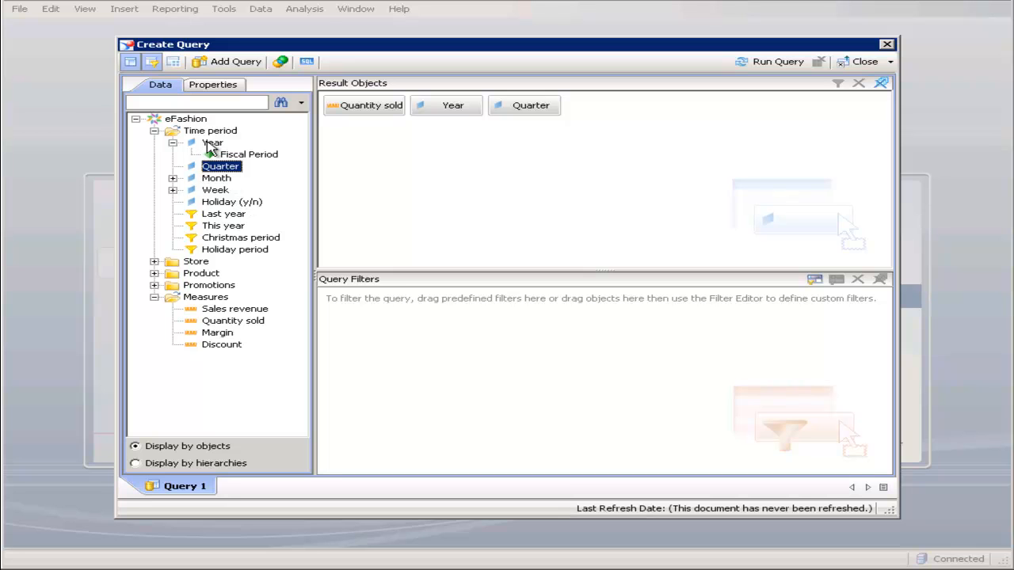
- Filter the query to Year in list 2003, picking the year from the list of values, and run the query
{"action": "left_click_drag", "start_coordinate": [208, 147], "coordinate": [410, 333]}
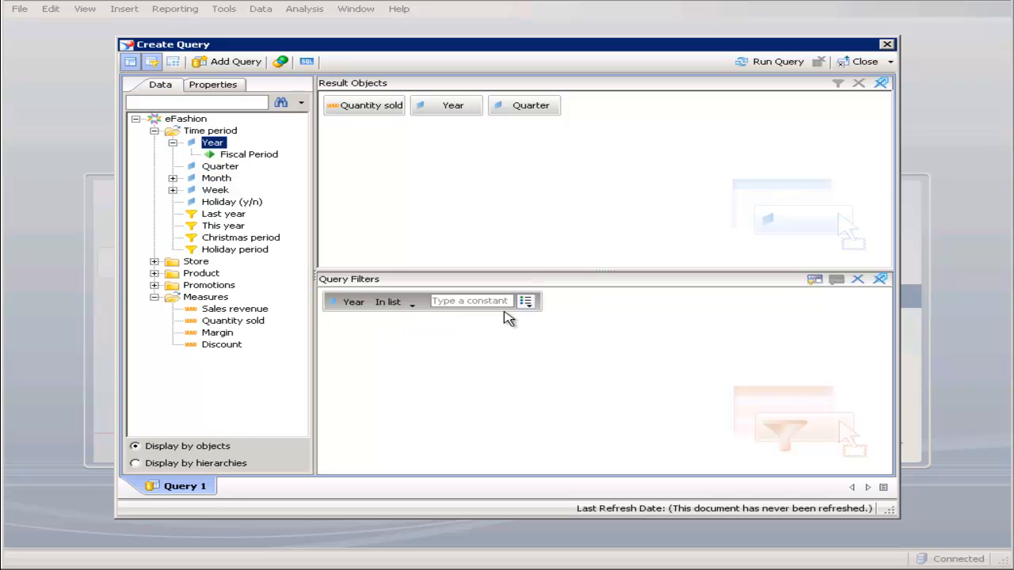
{"action": "left_click", "coordinate": [526, 302]}
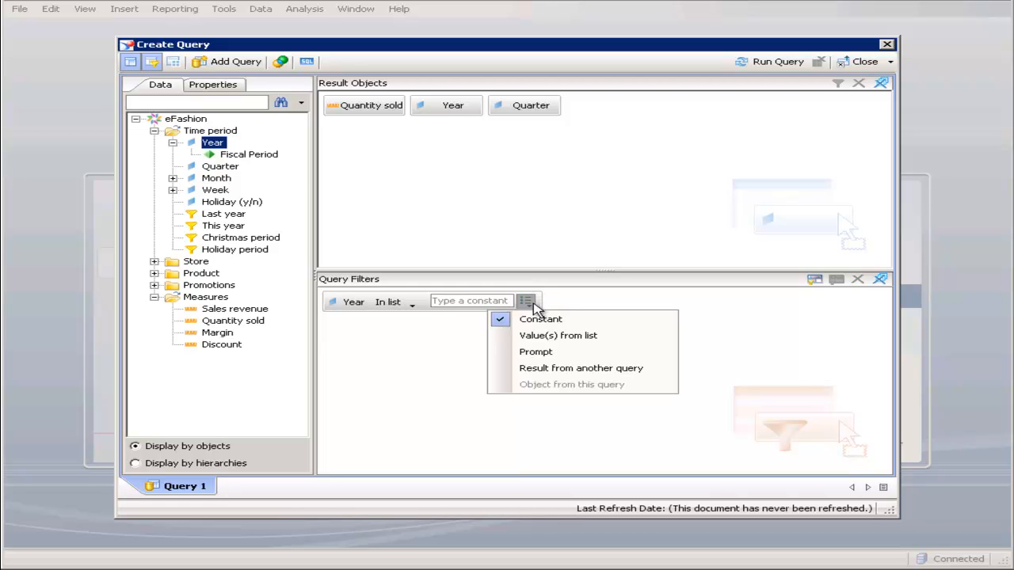
{"action": "left_click", "coordinate": [546, 339]}
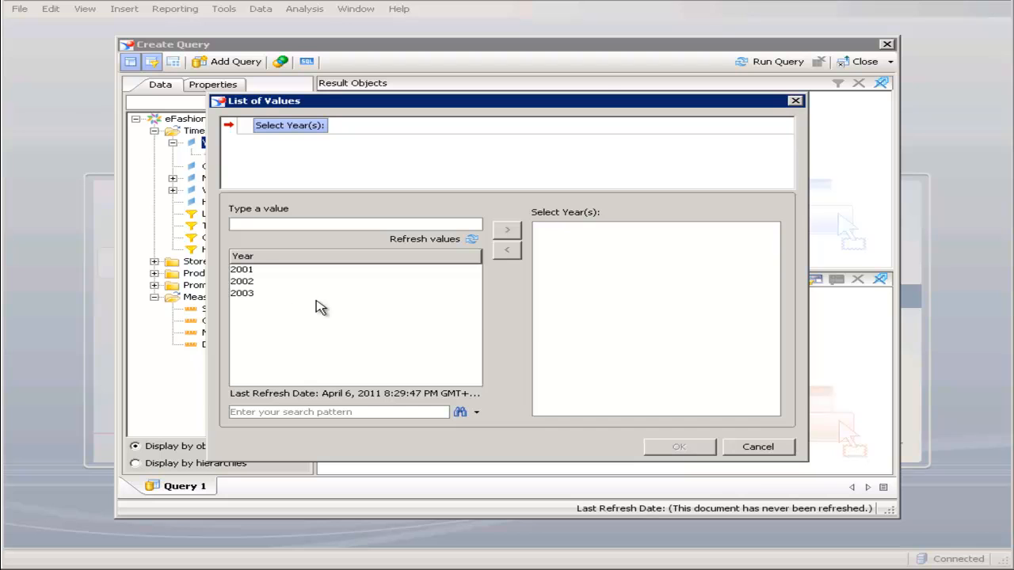
{"action": "double_click", "coordinate": [249, 295]}
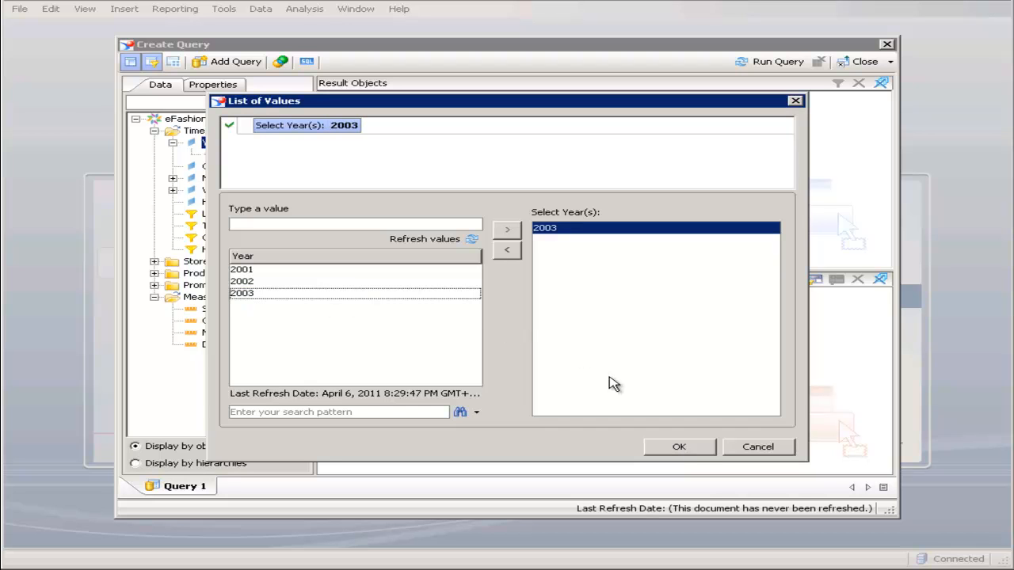
{"action": "left_click", "coordinate": [698, 446]}
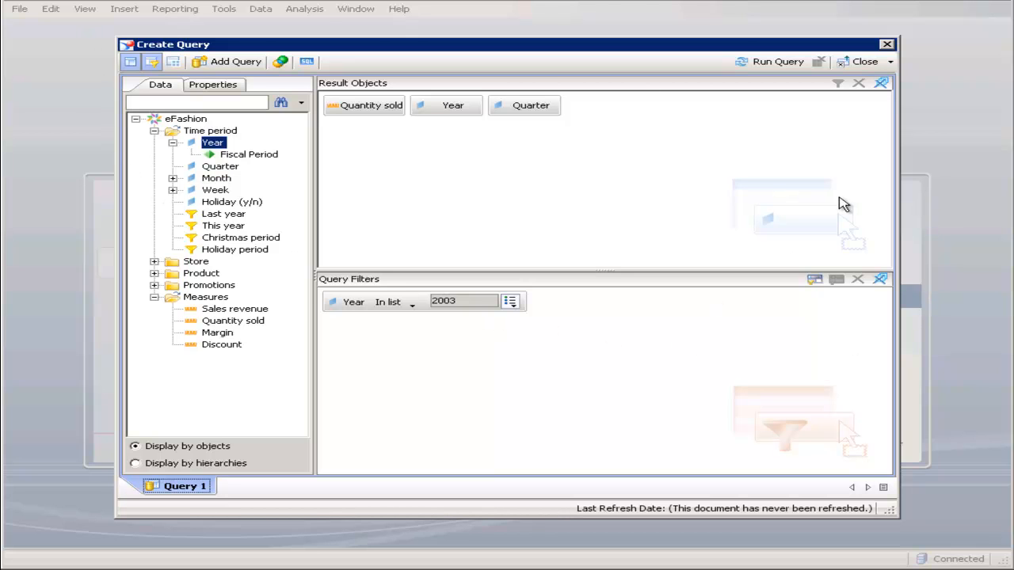
{"action": "left_click", "coordinate": [768, 71]}
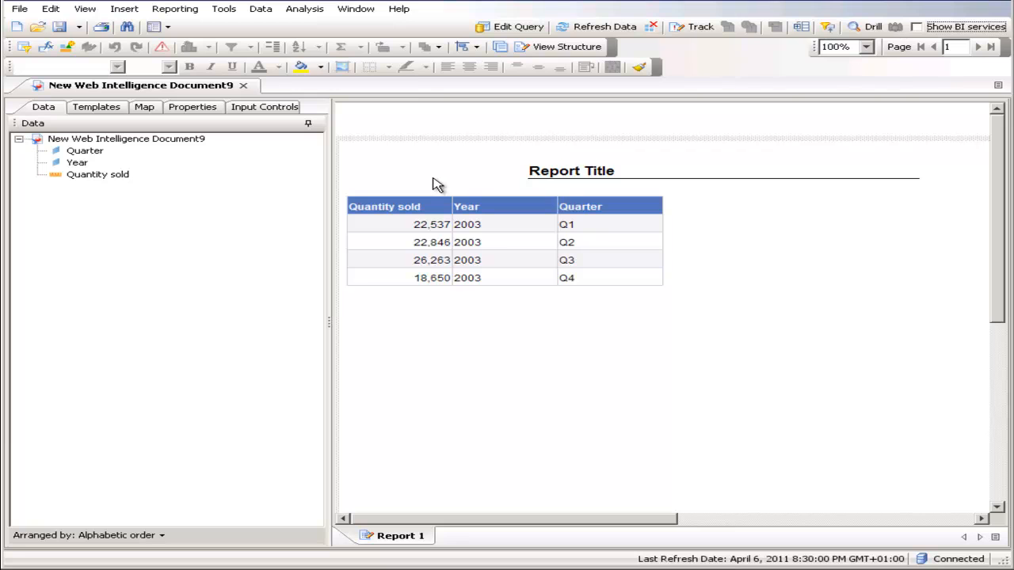
- Change the report's title text to "Revenue 2003"
{"action": "left_click", "coordinate": [556, 169]}
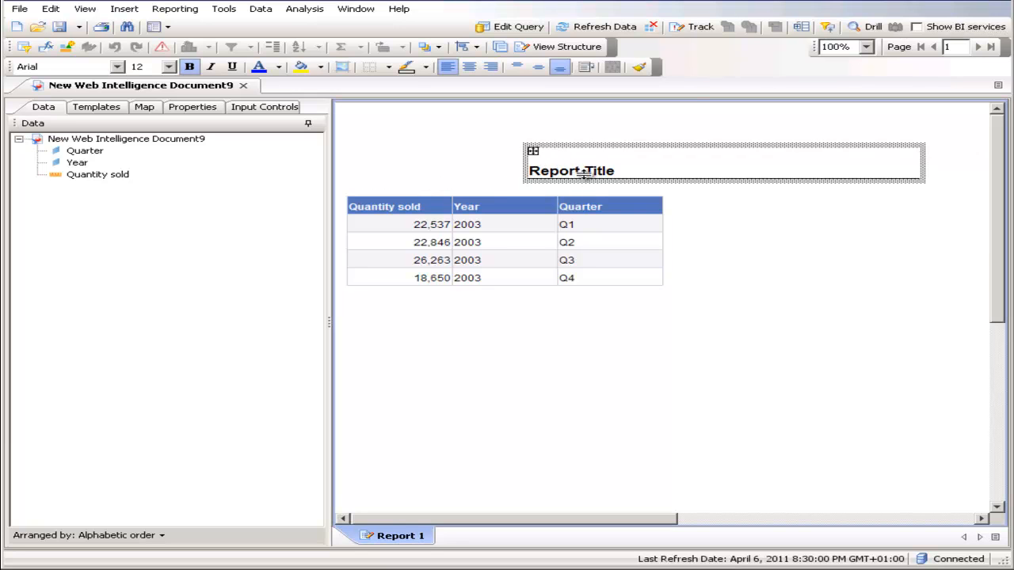
{"action": "double_click", "coordinate": [596, 169]}
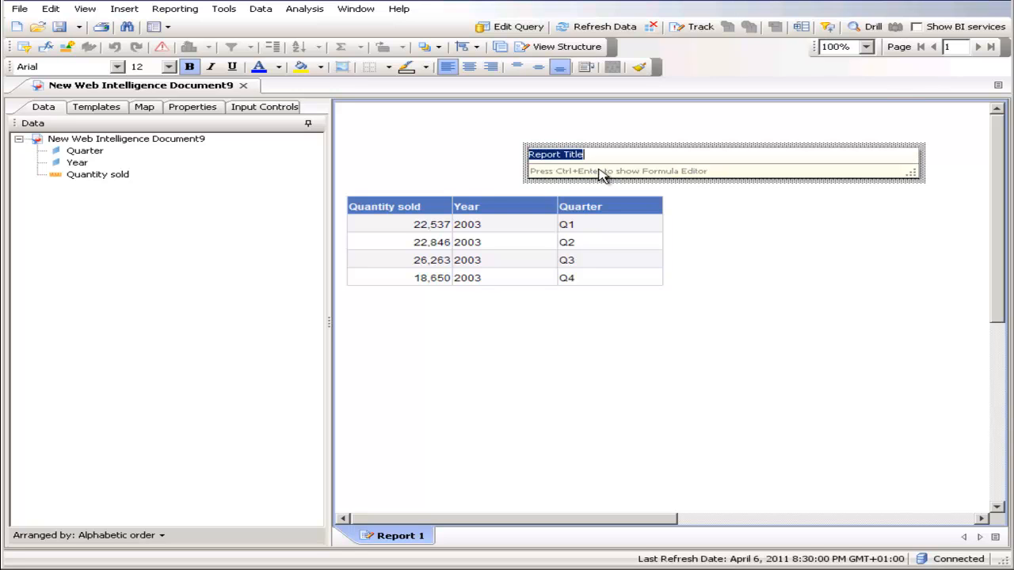
{"action": "type", "text": "Revenue 2003"}
{"action": "key", "text": "Return"}
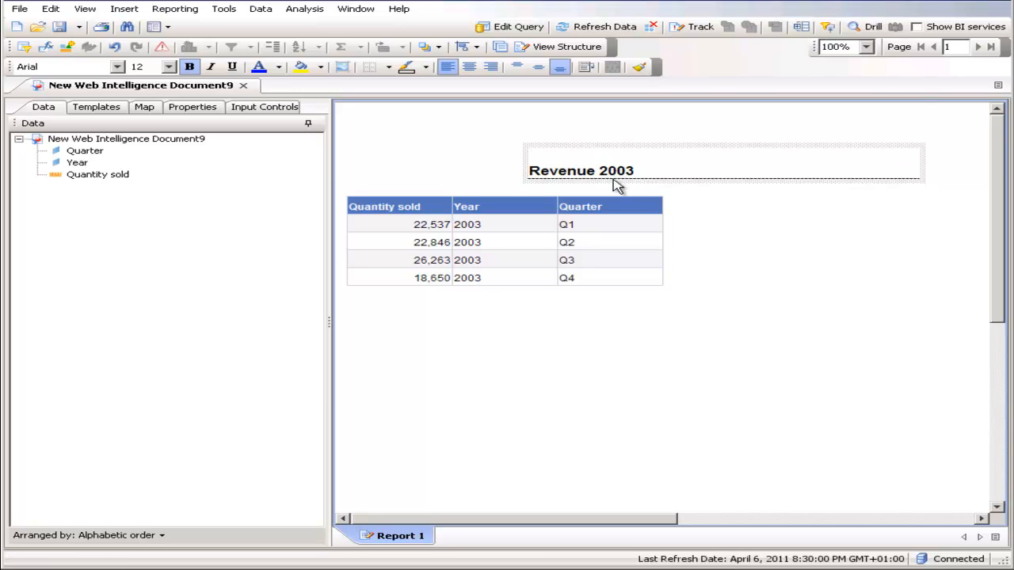
{"action": "double_click", "coordinate": [634, 166]}
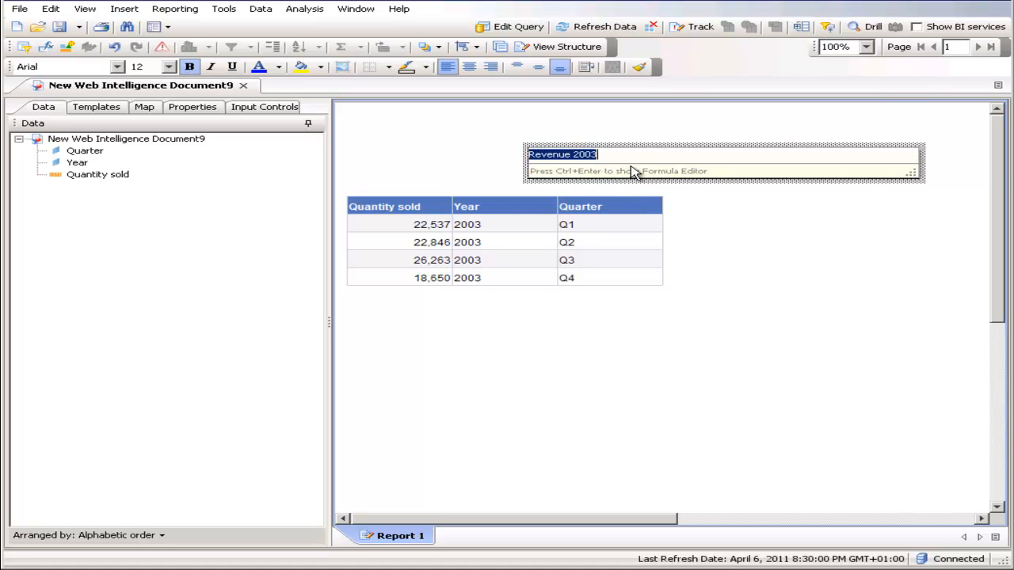
{"action": "left_click", "coordinate": [757, 252]}
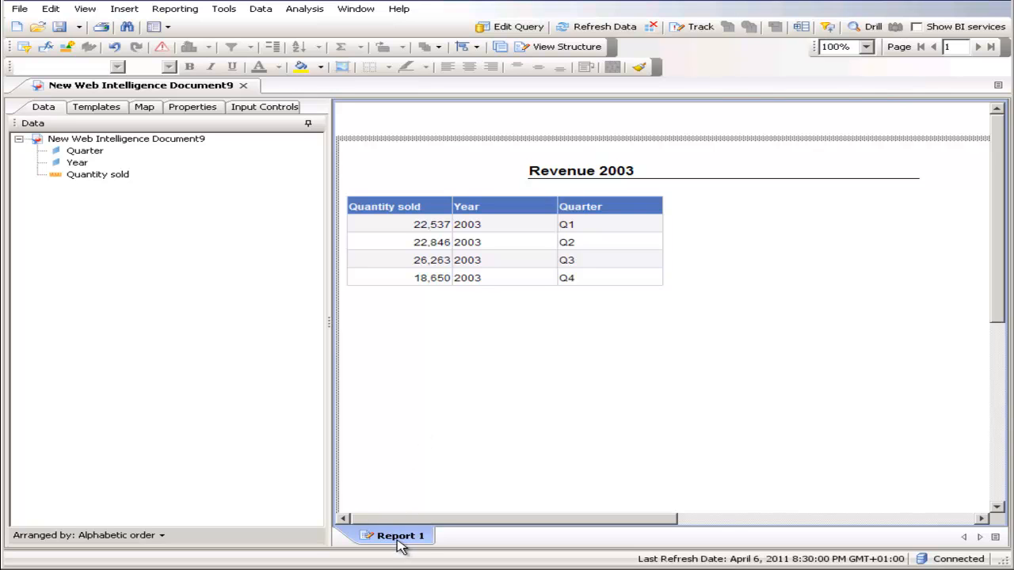
- Rename Report 1 as "Revenue 2003" and move the title cell to line up with the table's left edge
{"action": "right_click", "coordinate": [400, 542]}
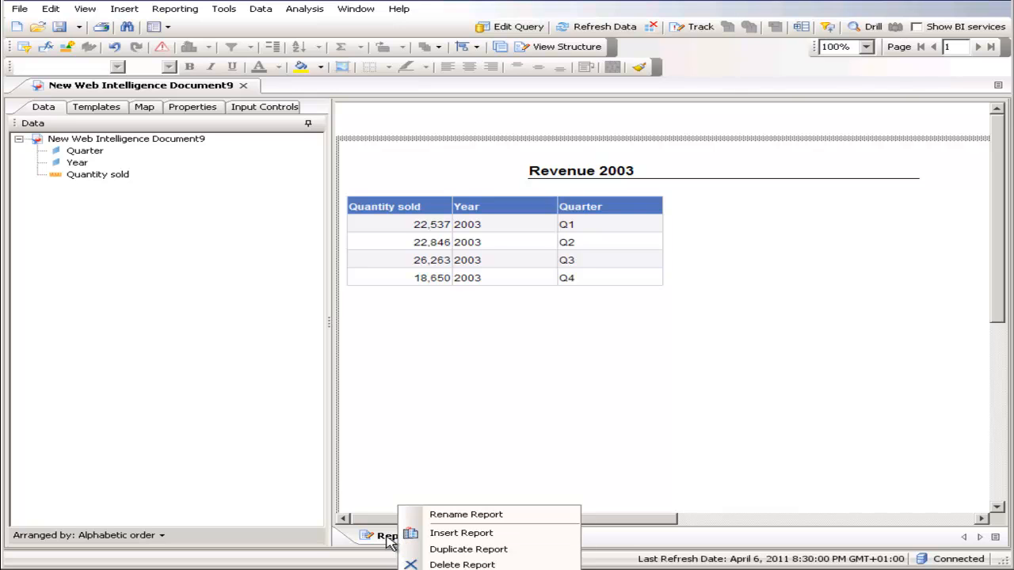
{"action": "left_click", "coordinate": [480, 515]}
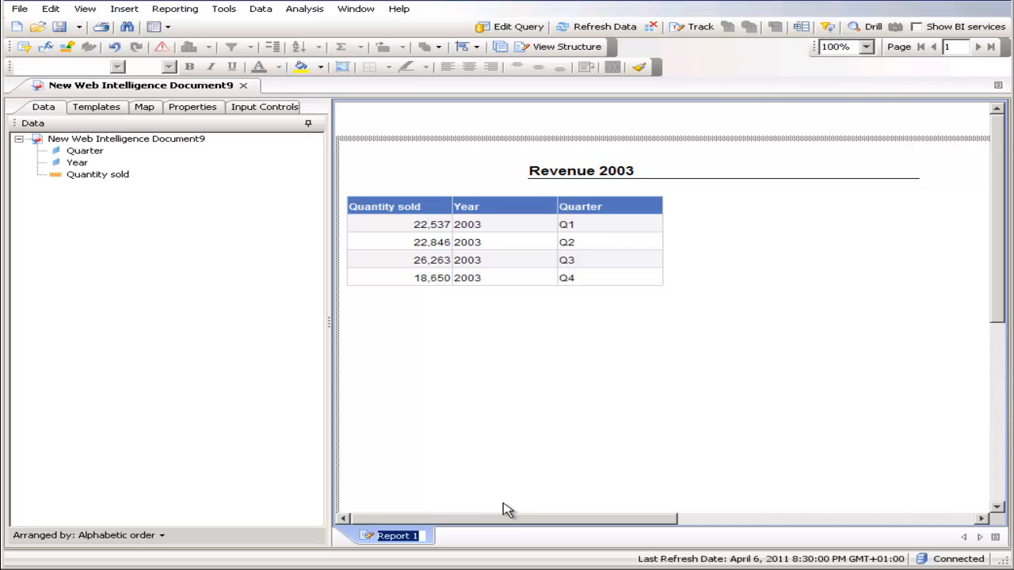
{"action": "type", "text": "Revenue 20"}
{"action": "type", "text": "03"}
{"action": "key", "text": "Return"}
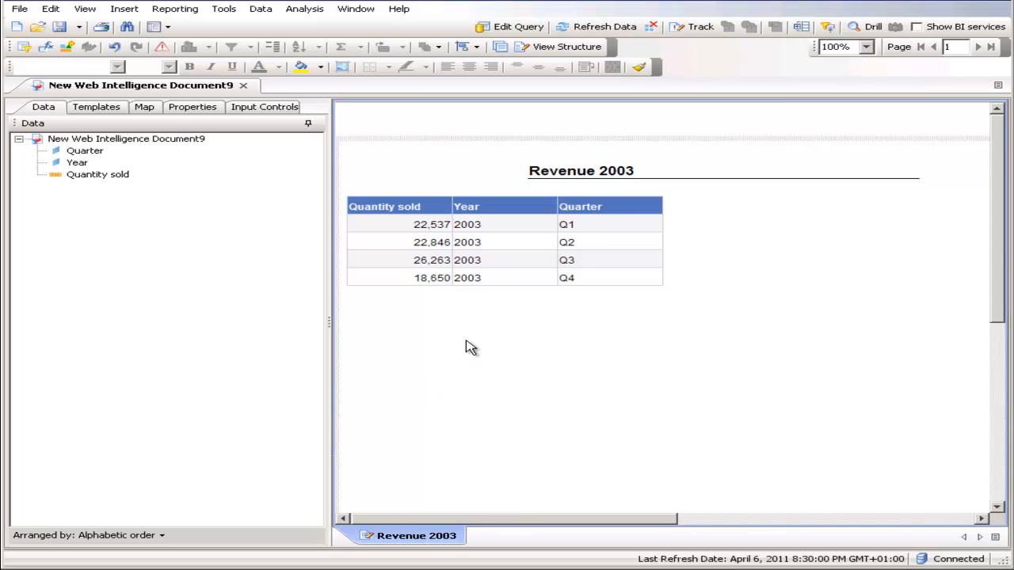
{"action": "left_click_drag", "start_coordinate": [585, 170], "coordinate": [410, 171]}
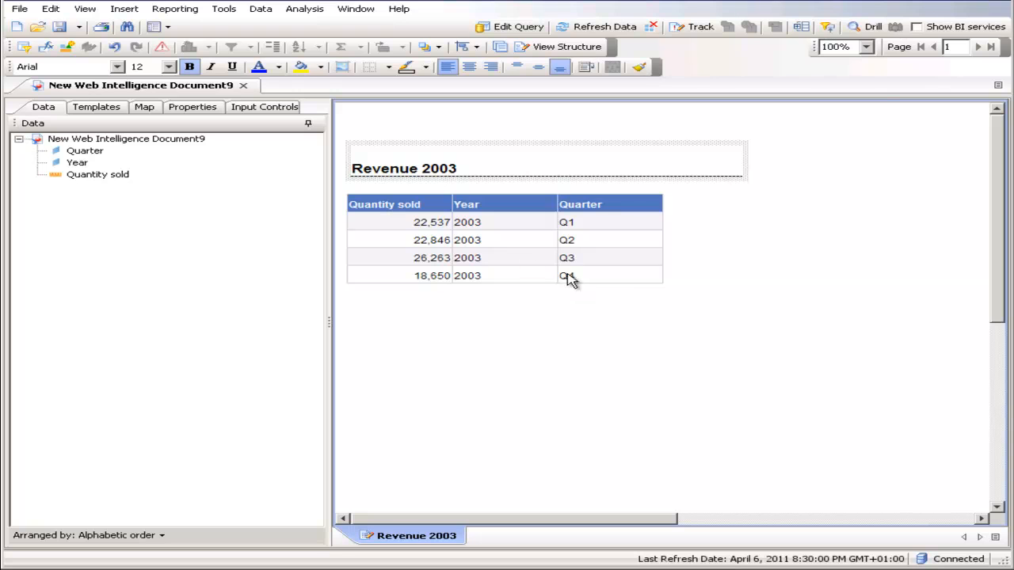
- Save the document as Revenue.wid in the userDocs folder, overwriting the existing file
{"action": "left_click", "coordinate": [79, 28]}
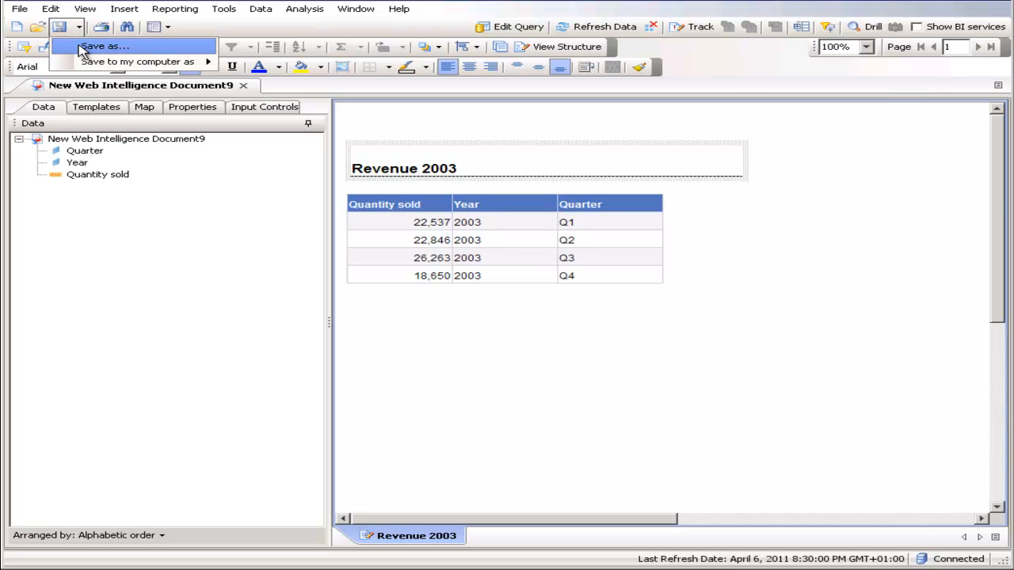
{"action": "left_click", "coordinate": [97, 46]}
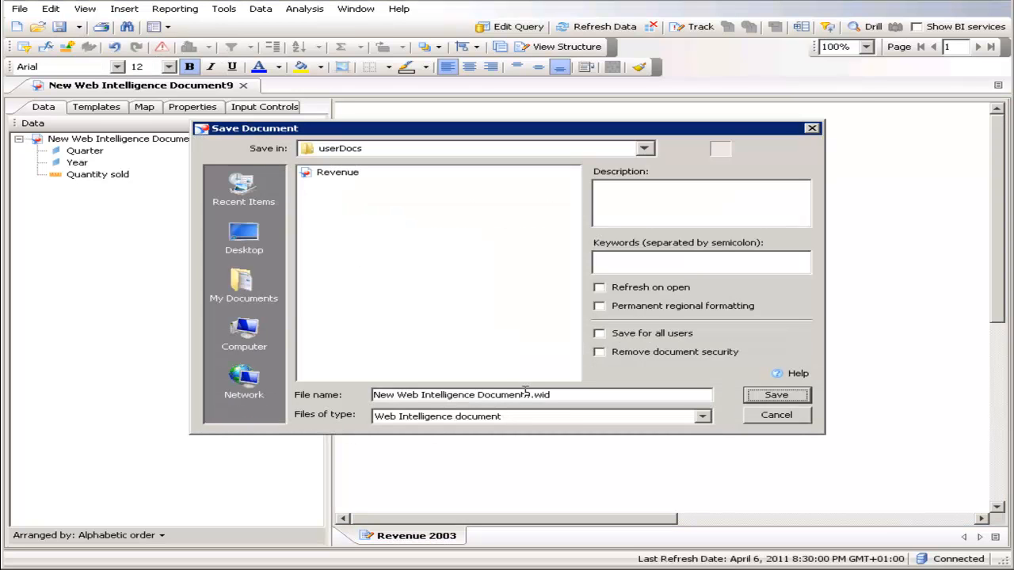
{"action": "left_click_drag", "start_coordinate": [531, 395], "coordinate": [304, 396]}
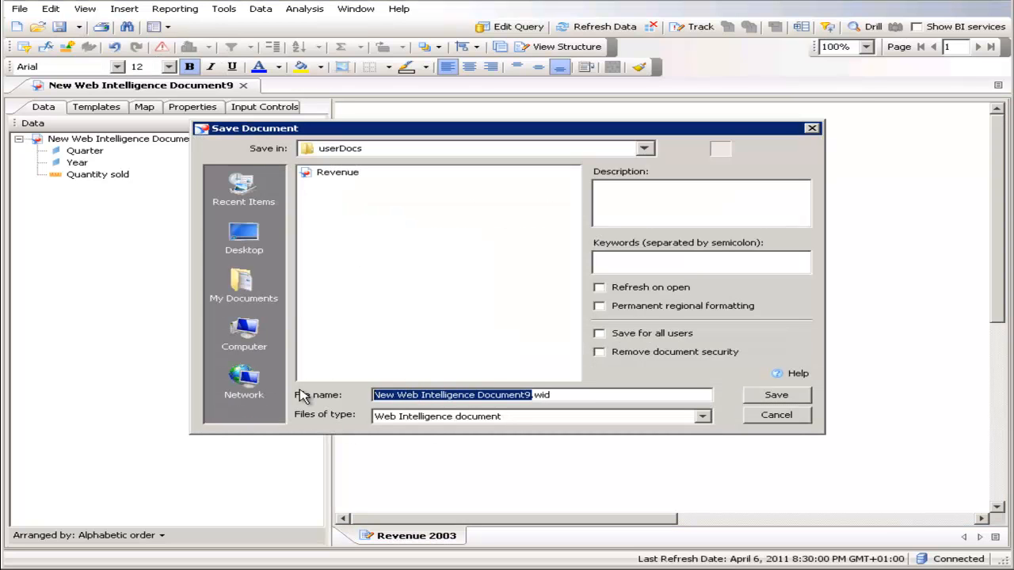
{"action": "type", "text": "Revenue"}
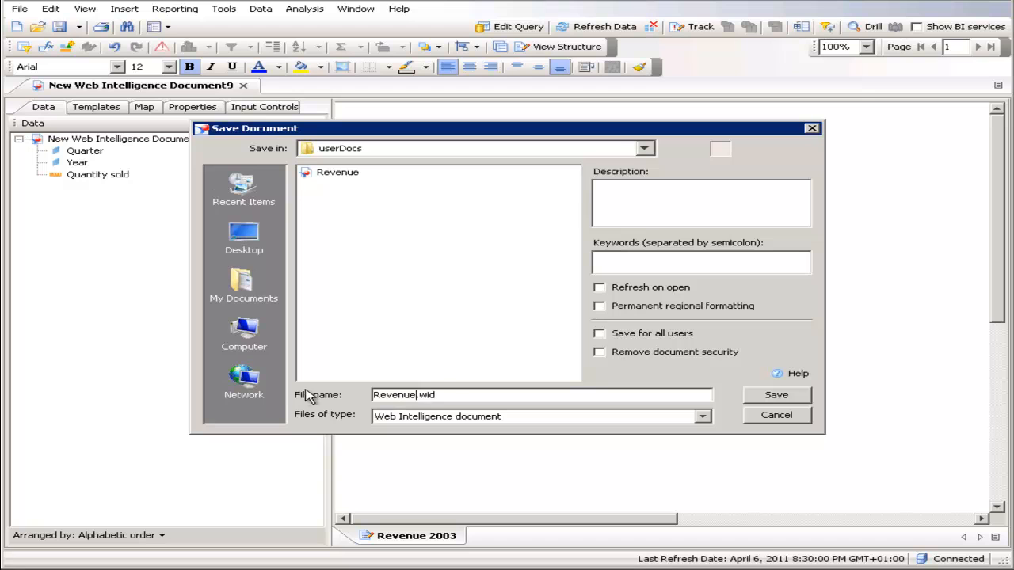
{"action": "left_click", "coordinate": [776, 394]}
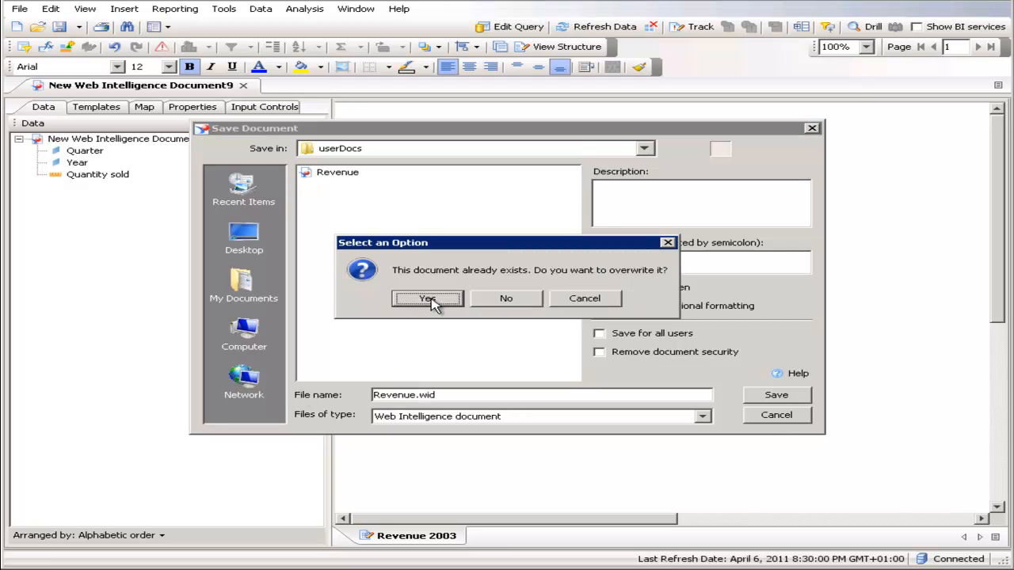
{"action": "left_click", "coordinate": [428, 300]}
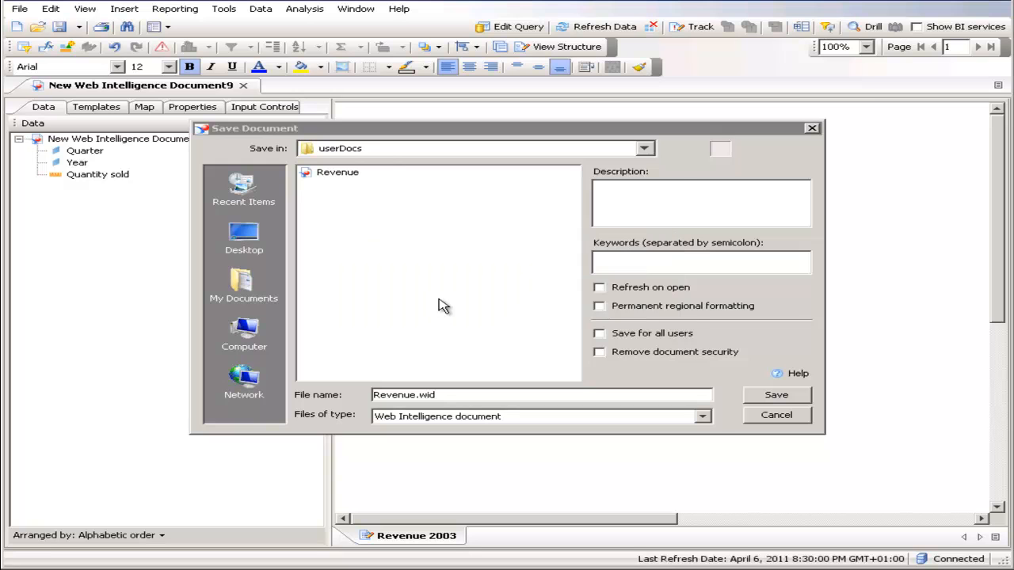